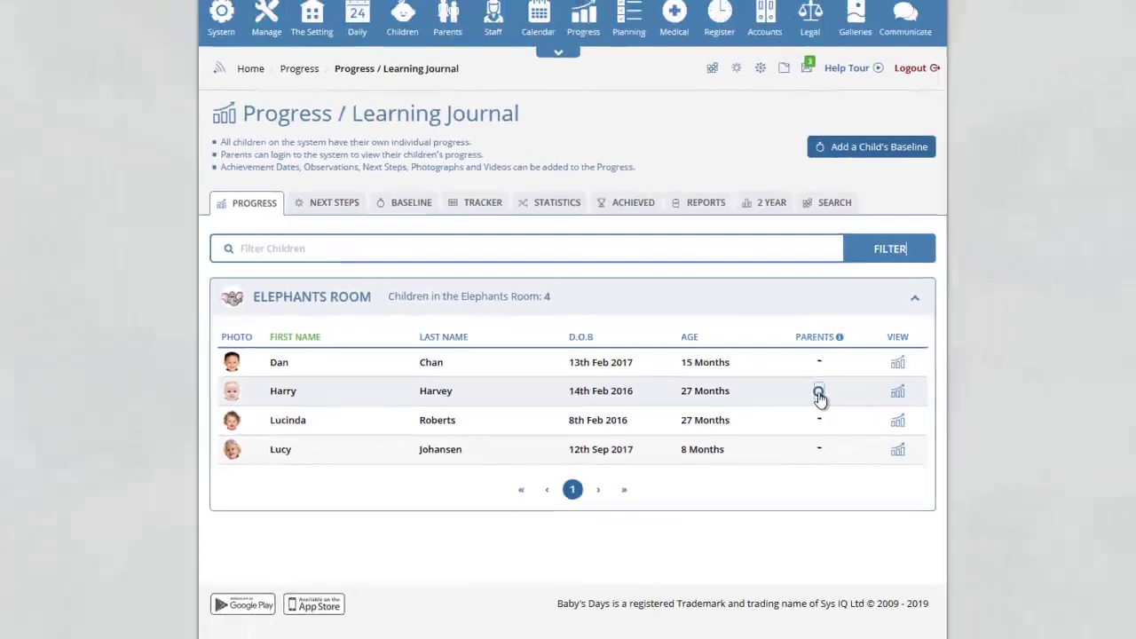
Open the second child's parent observations, showing the 27th May 2018 rainbow-colours observation.
left_click(914, 435)
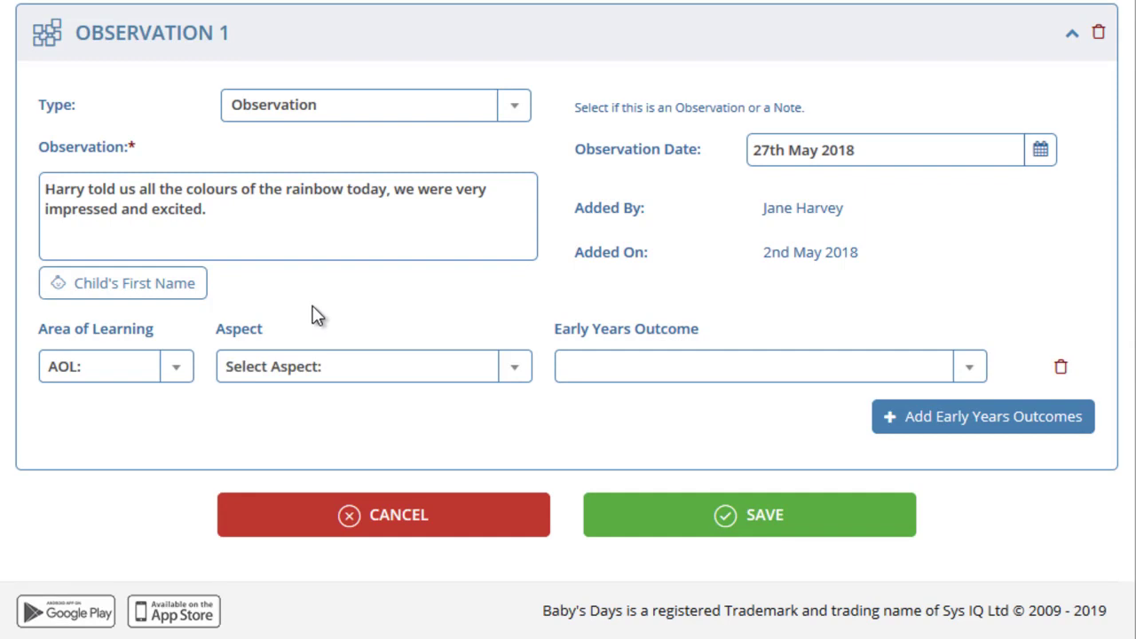
Link the observation to EAD, Being Imaginative, and the 40m–60m outcome about choosing colours for a purpose.
left_click(173, 369)
left_click(125, 221)
left_click(402, 377)
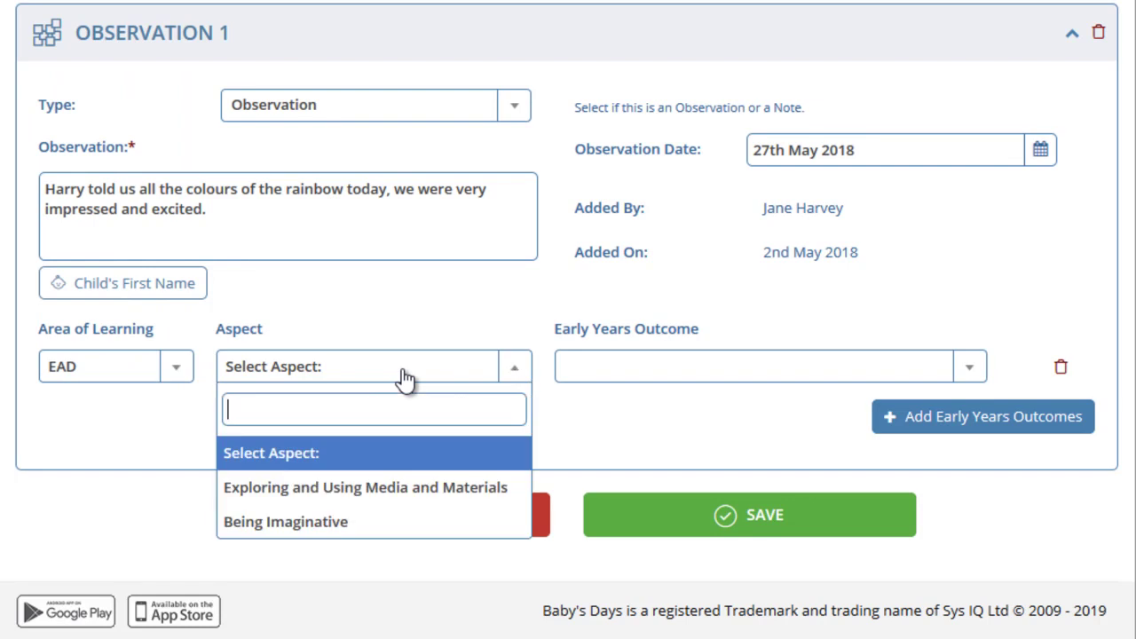
left_click(346, 523)
left_click(722, 384)
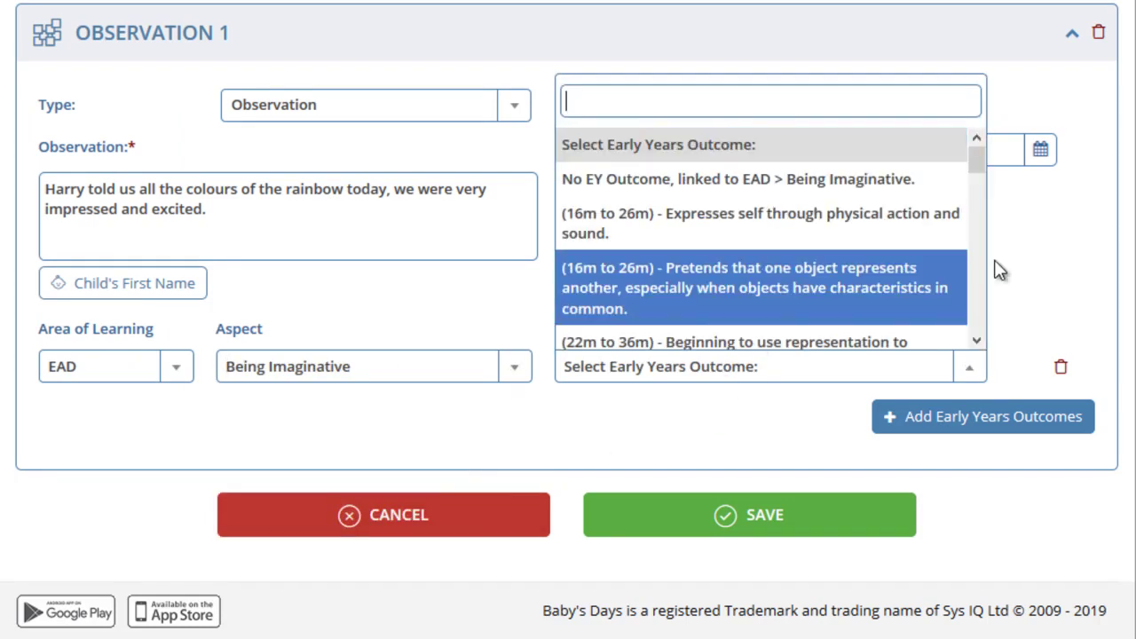
left_click_drag(979, 163, 984, 217)
scroll(851, 261, "down", 3)
left_click(852, 261)
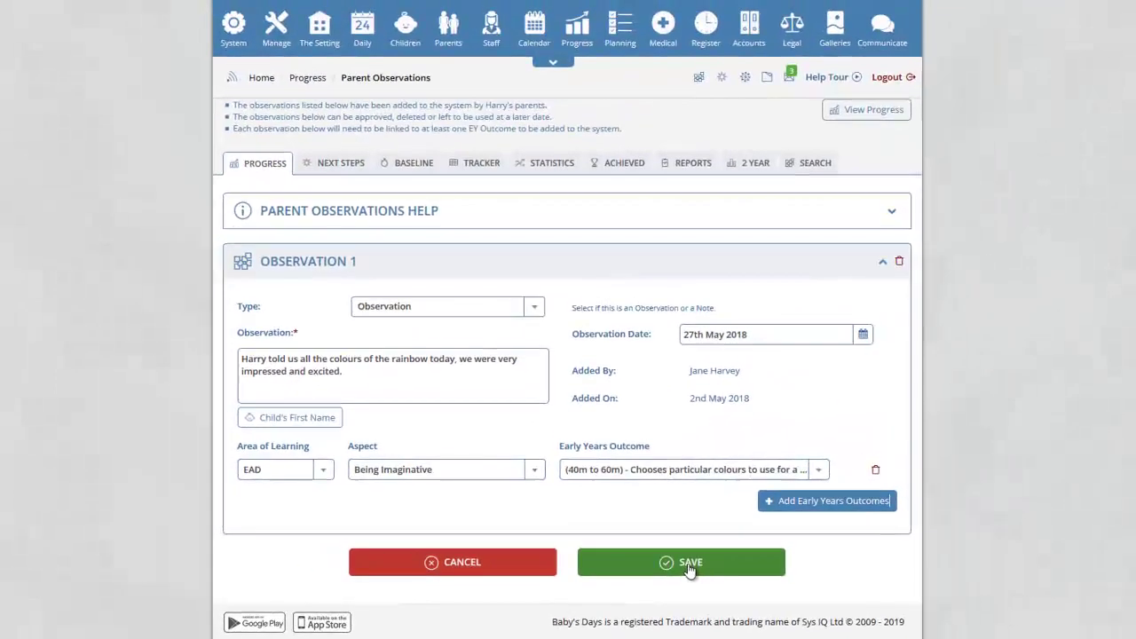
Save the linked observation, then view the child's Communication and Language (VIEW - CL) progress.
left_click(724, 540)
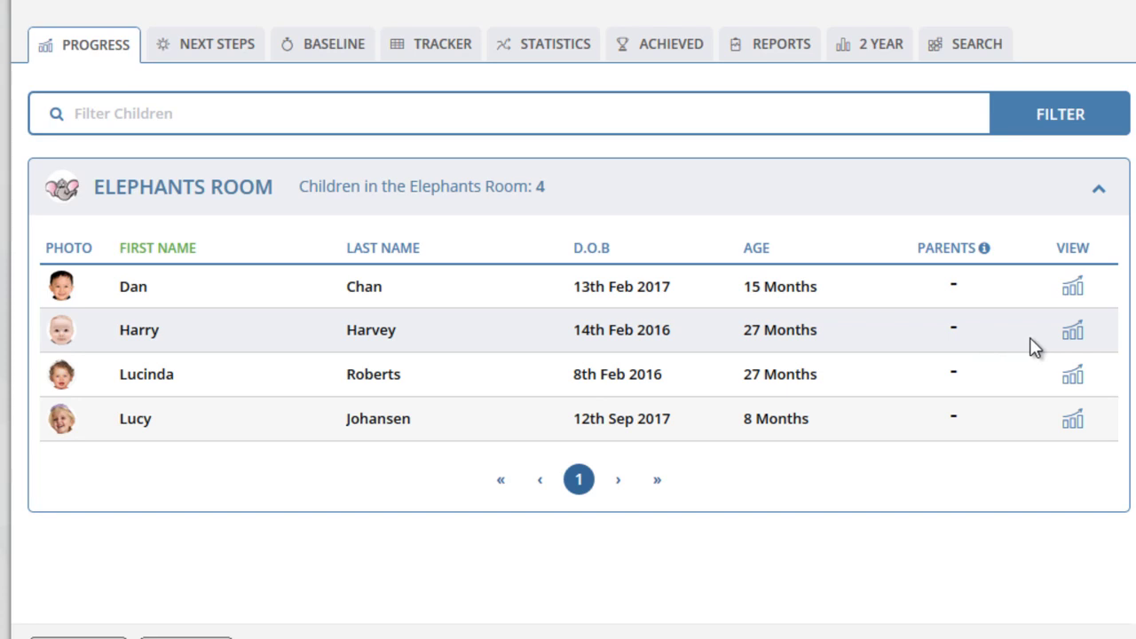
left_click(1073, 334)
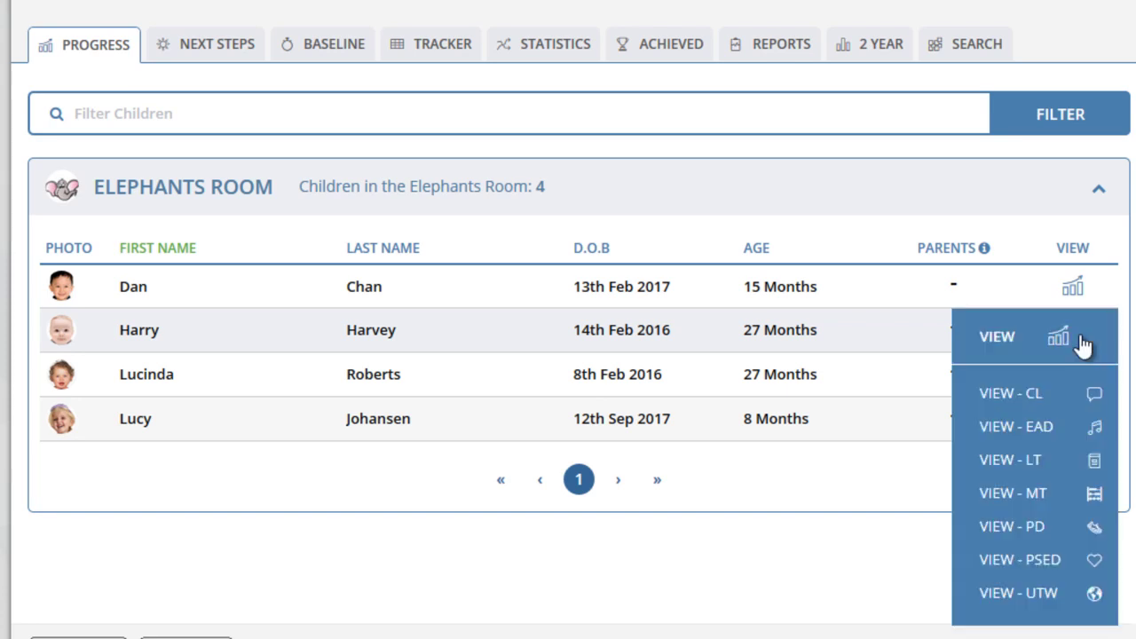
left_click(1062, 400)
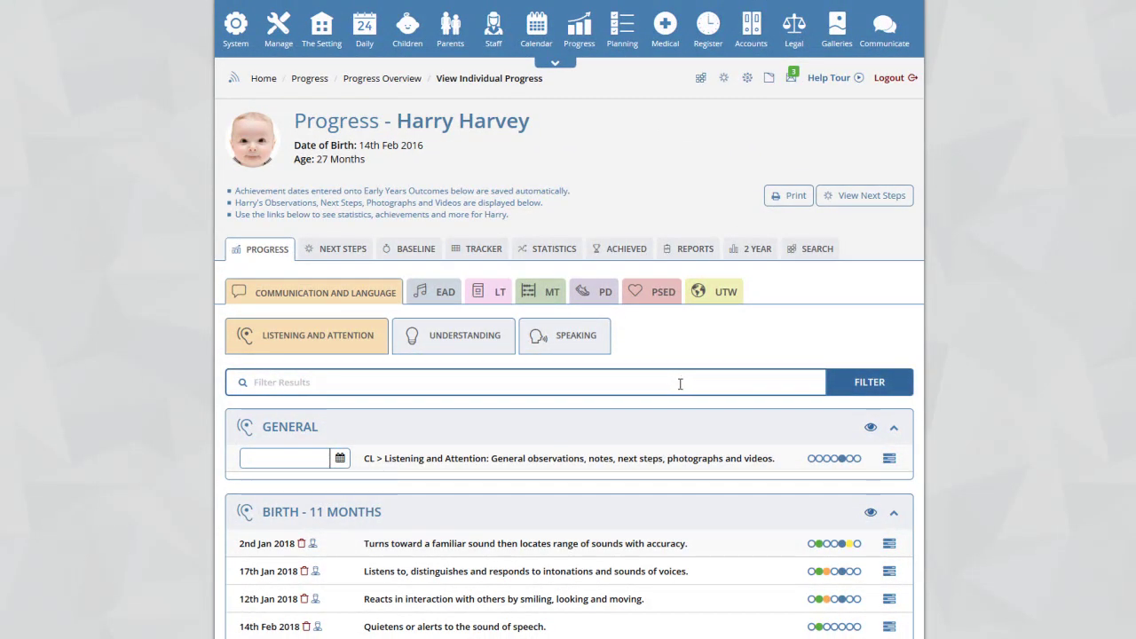
left_click(456, 345)
left_click(533, 339)
left_click(460, 342)
left_click(352, 341)
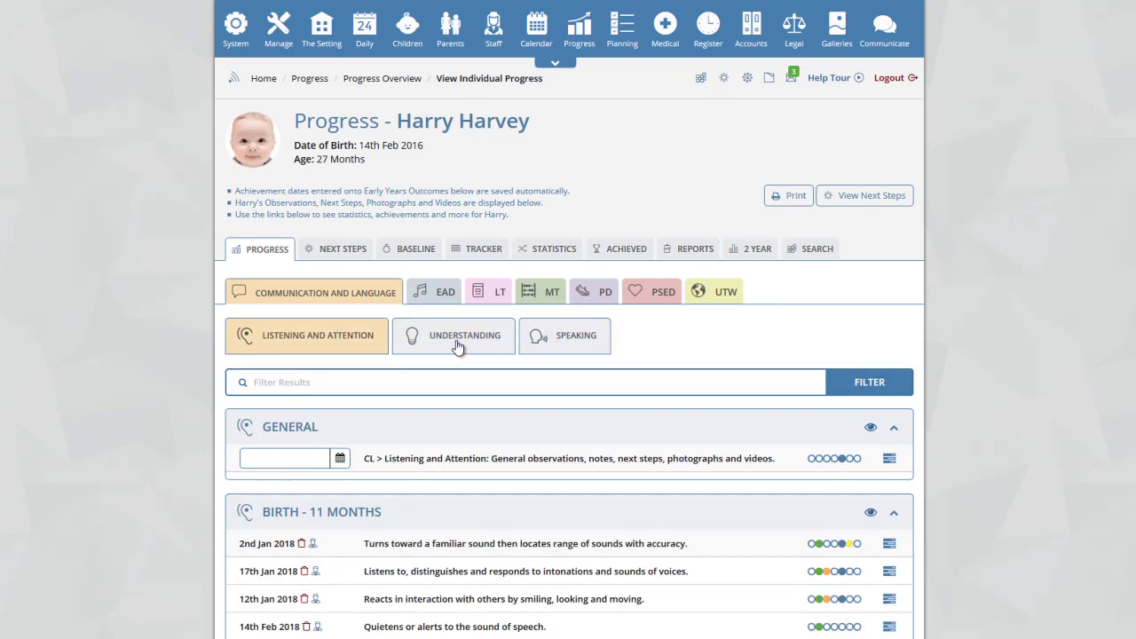
left_click(457, 345)
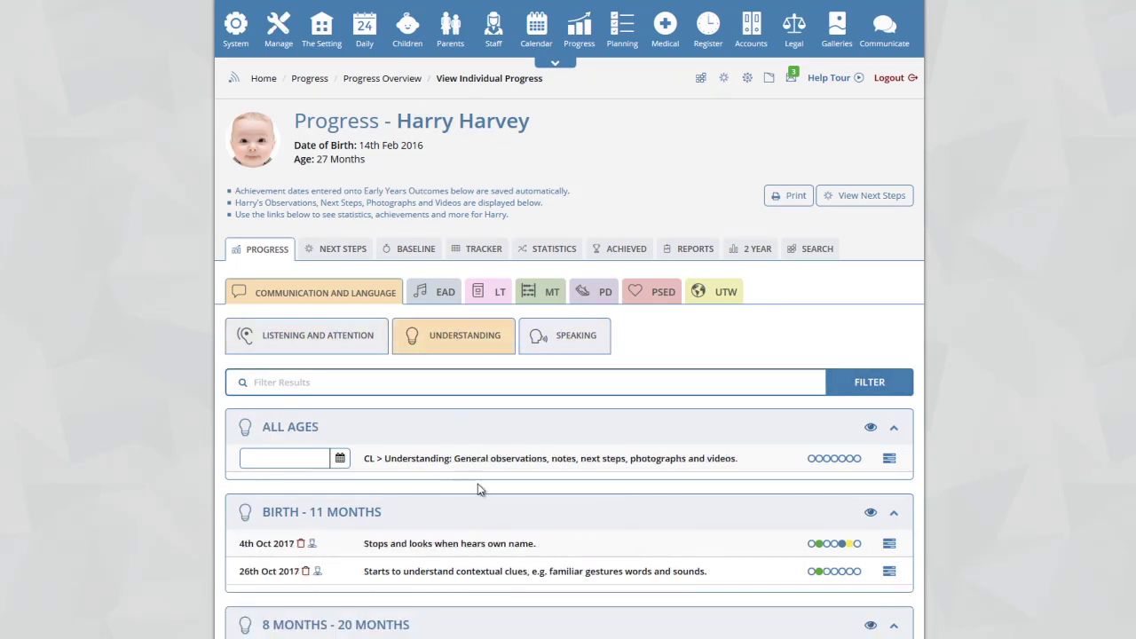
left_click(566, 342)
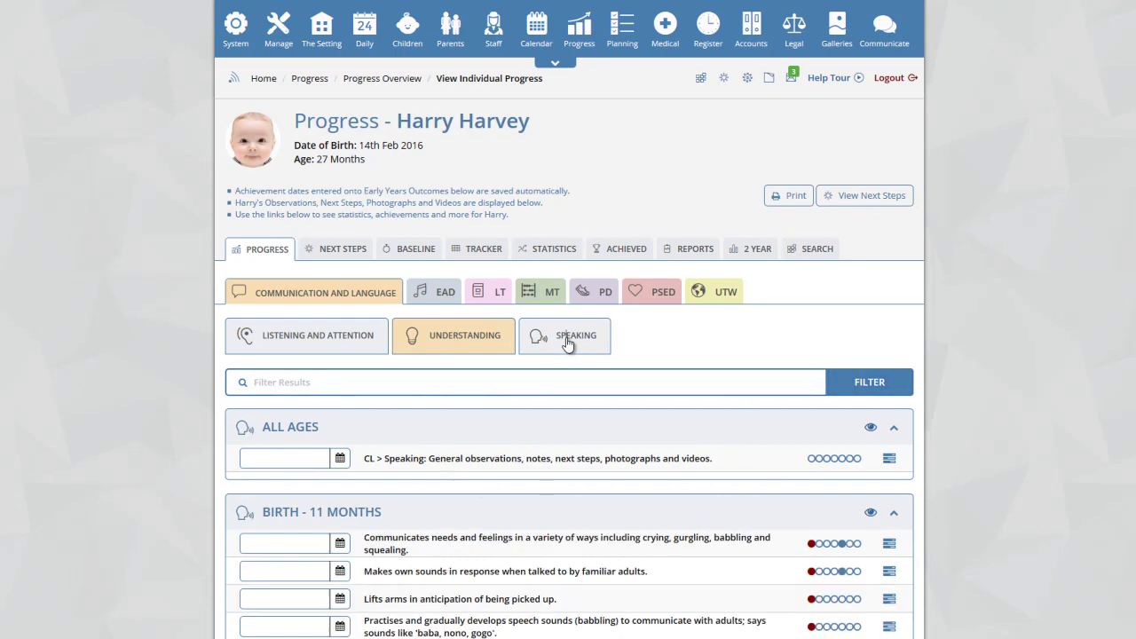
left_click(342, 338)
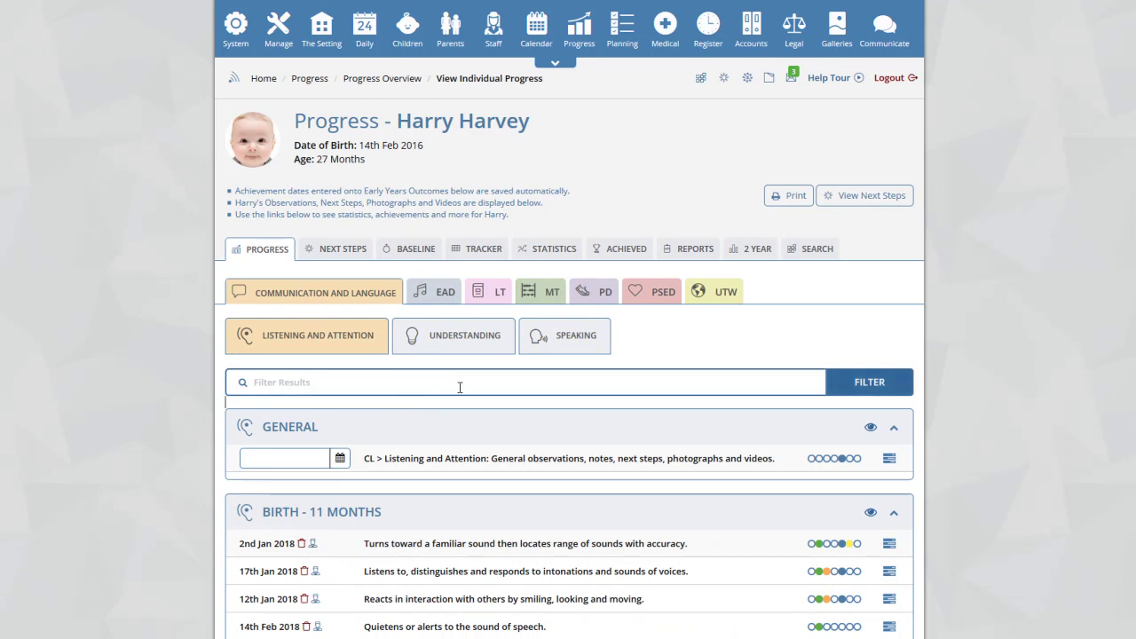
scroll(459, 385, "down", 3)
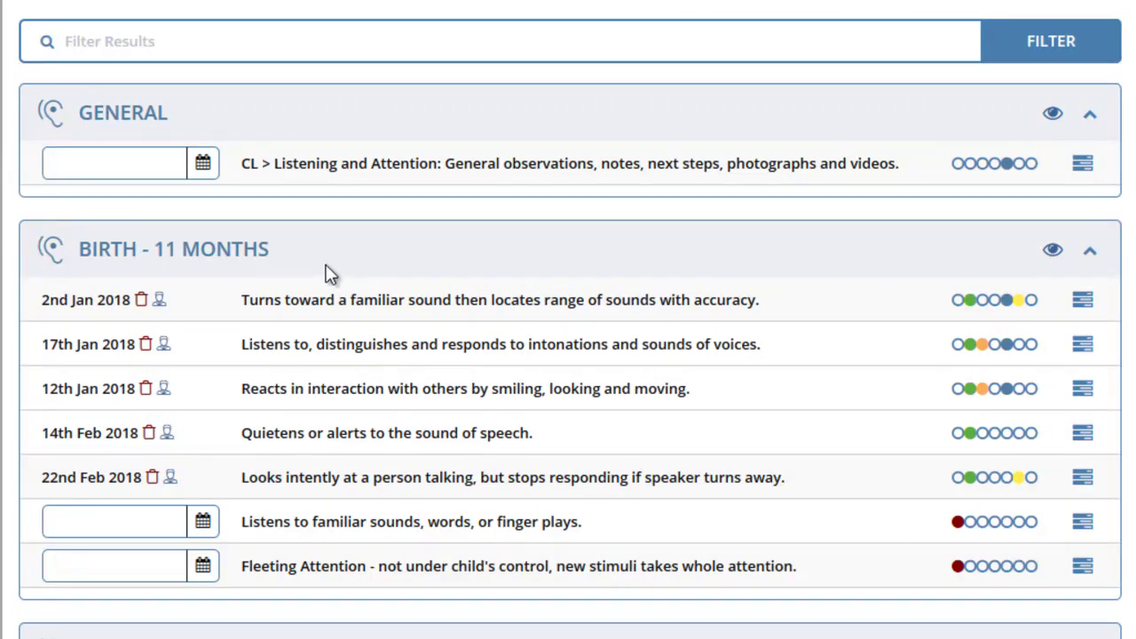
scroll(326, 266, "down", 12)
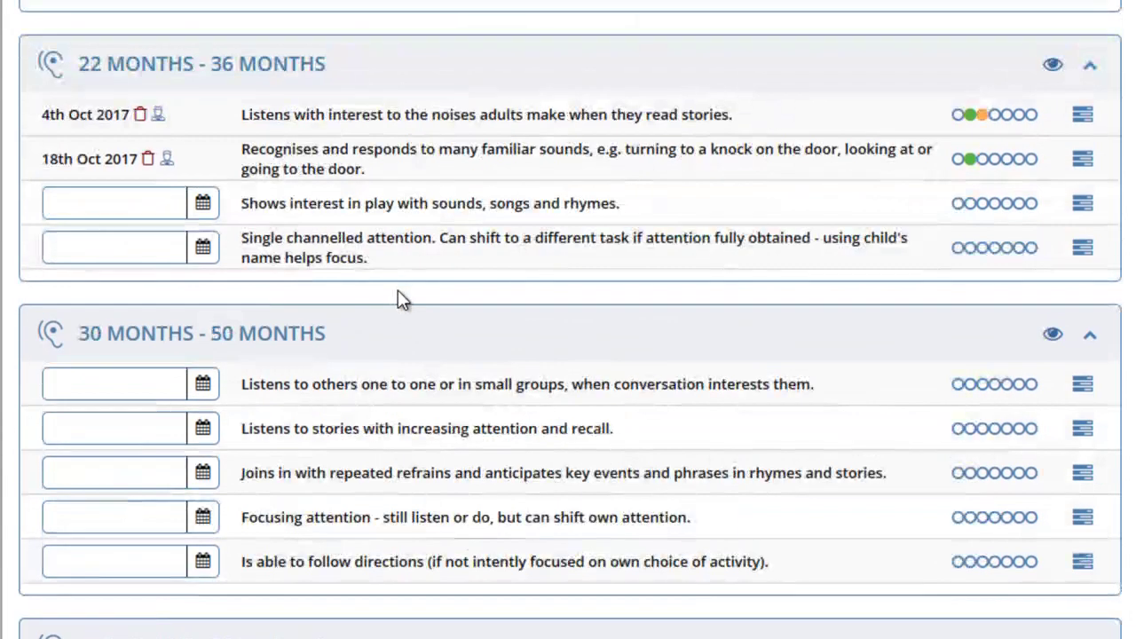
scroll(397, 291, "down", 4)
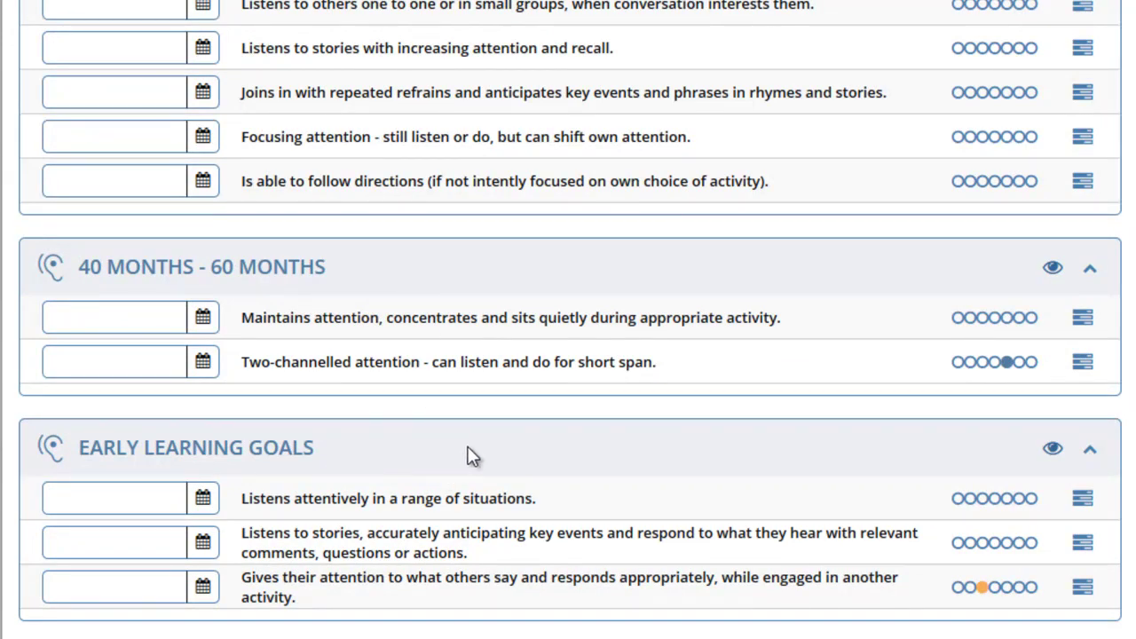
scroll(469, 452, "up", 10)
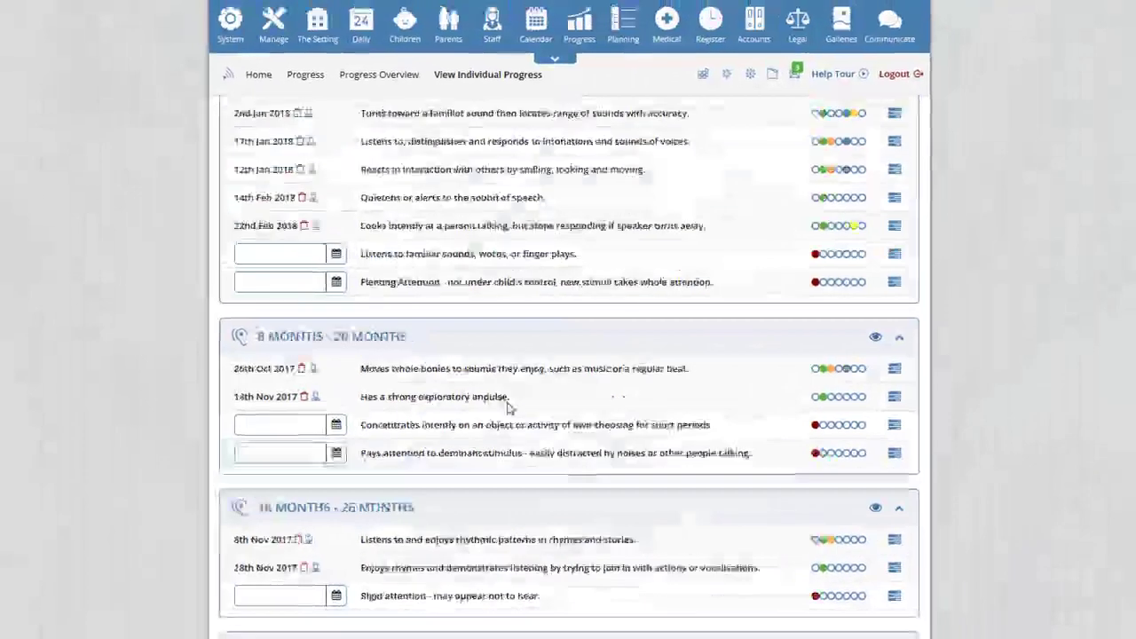
scroll(509, 408, "up", 2)
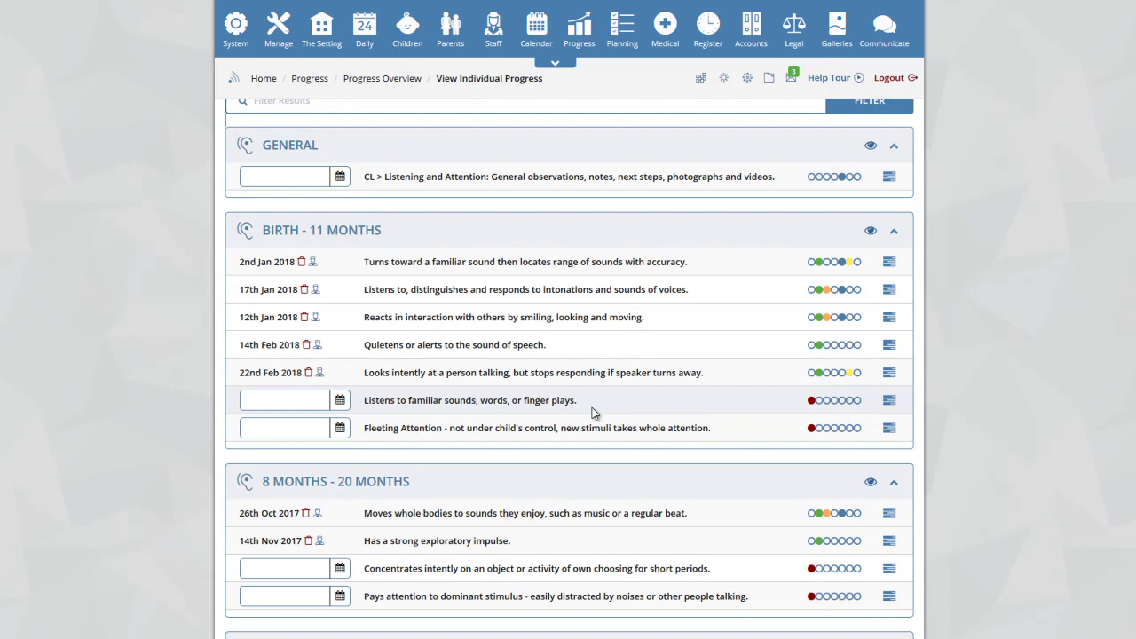
scroll(595, 412, "up", 1)
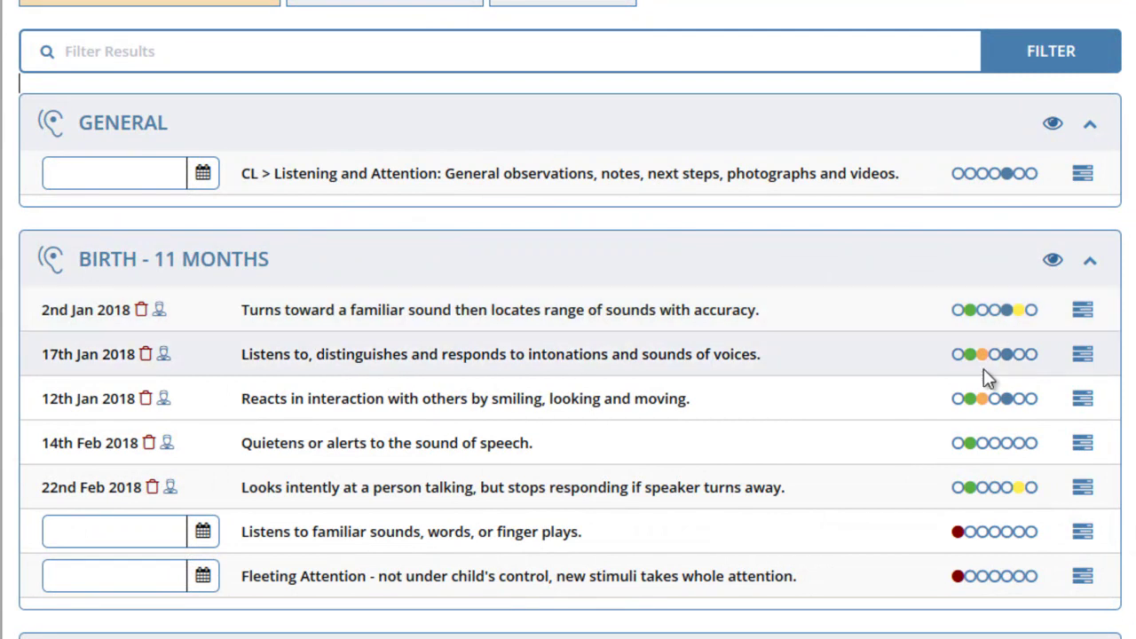
left_click(983, 368)
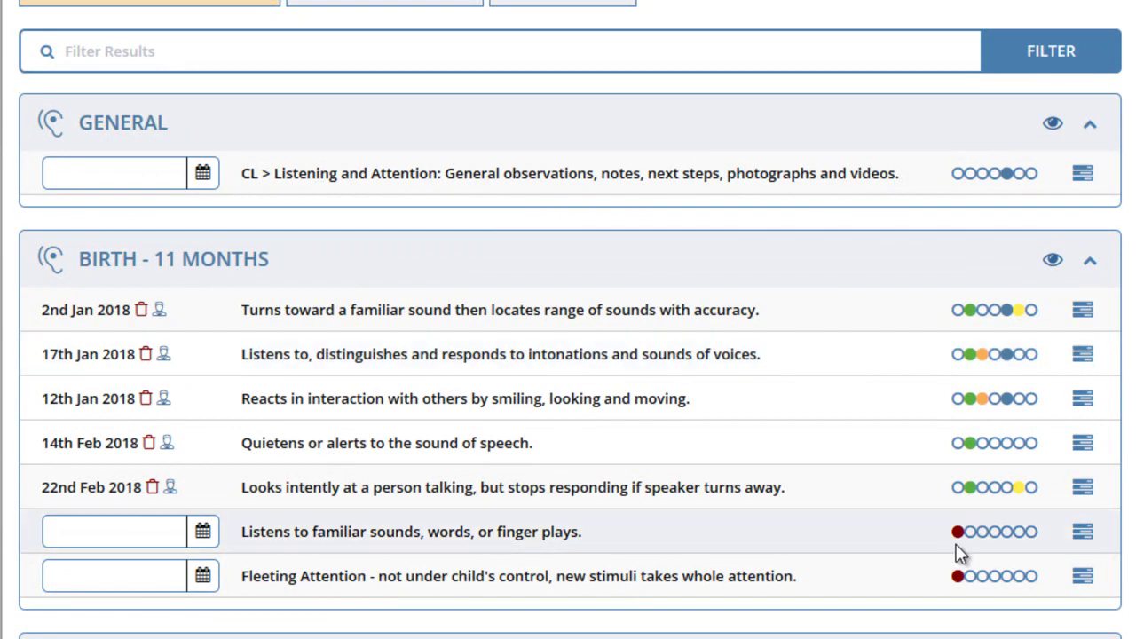
mouse_move(956, 530)
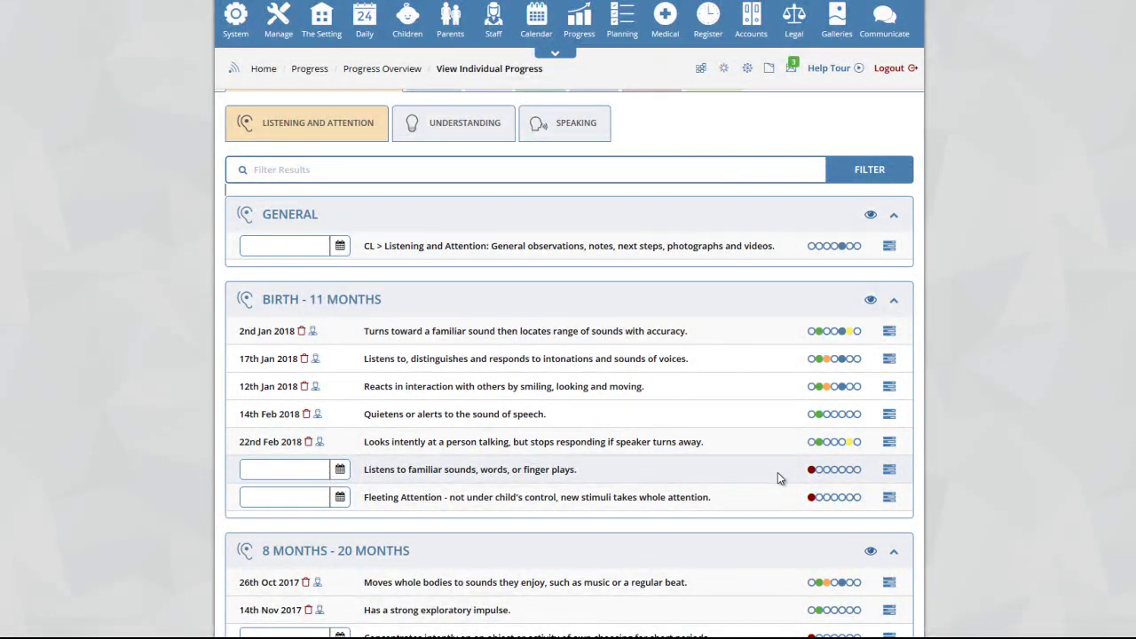
scroll(621, 417, "up", 3)
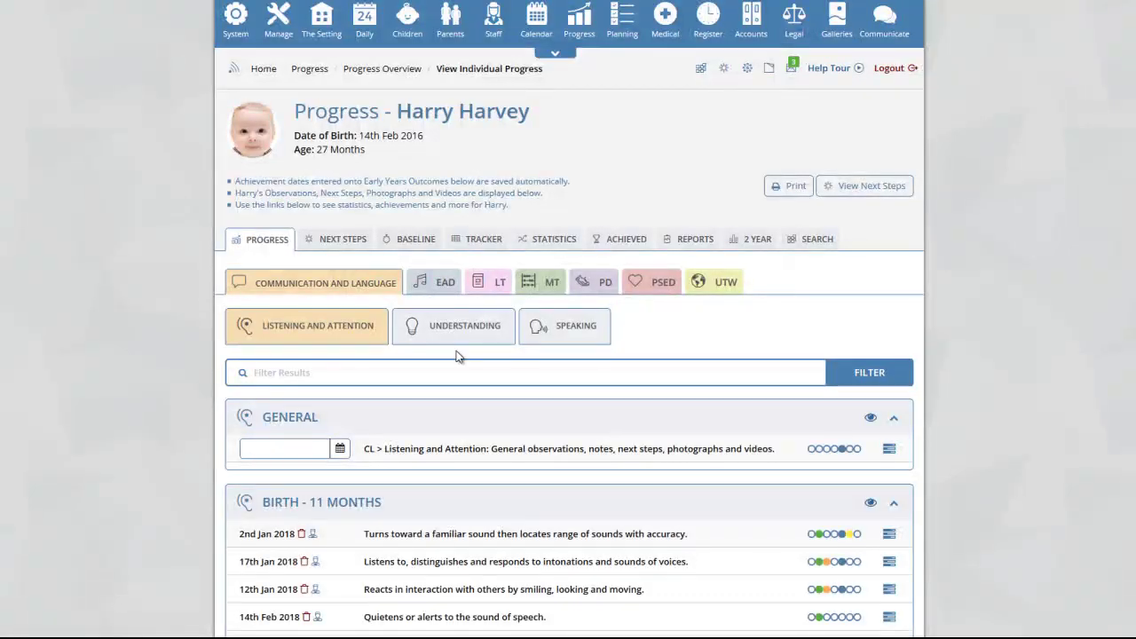
scroll(457, 353, "down", 3)
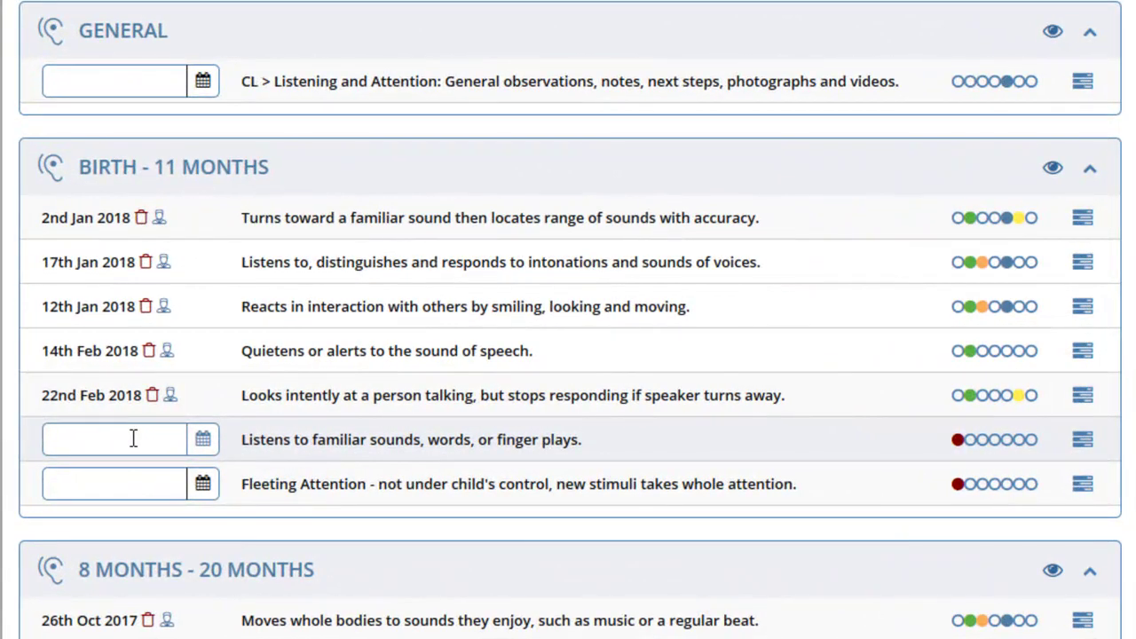
Date 'Listens to familiar sounds, words, or finger plays' as today, 27th May 2018.
left_click(154, 439)
left_click(181, 407)
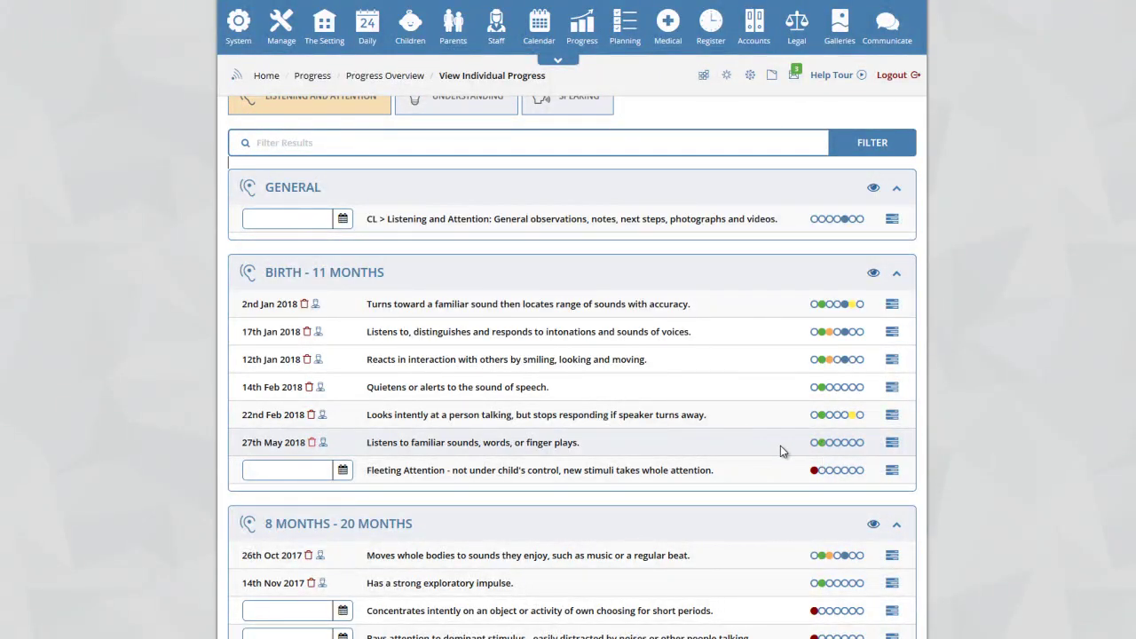
mouse_move(831, 367)
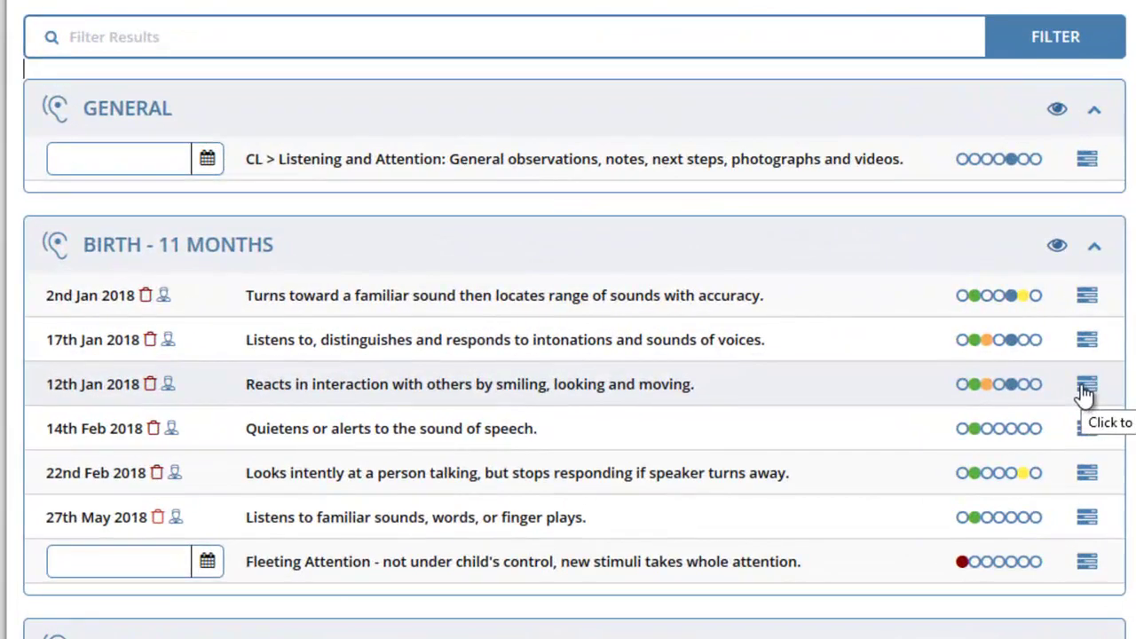
Show Achievements for the 12th Jan 'Reacts in interaction with others' outcome to see its observation.
left_click(1084, 391)
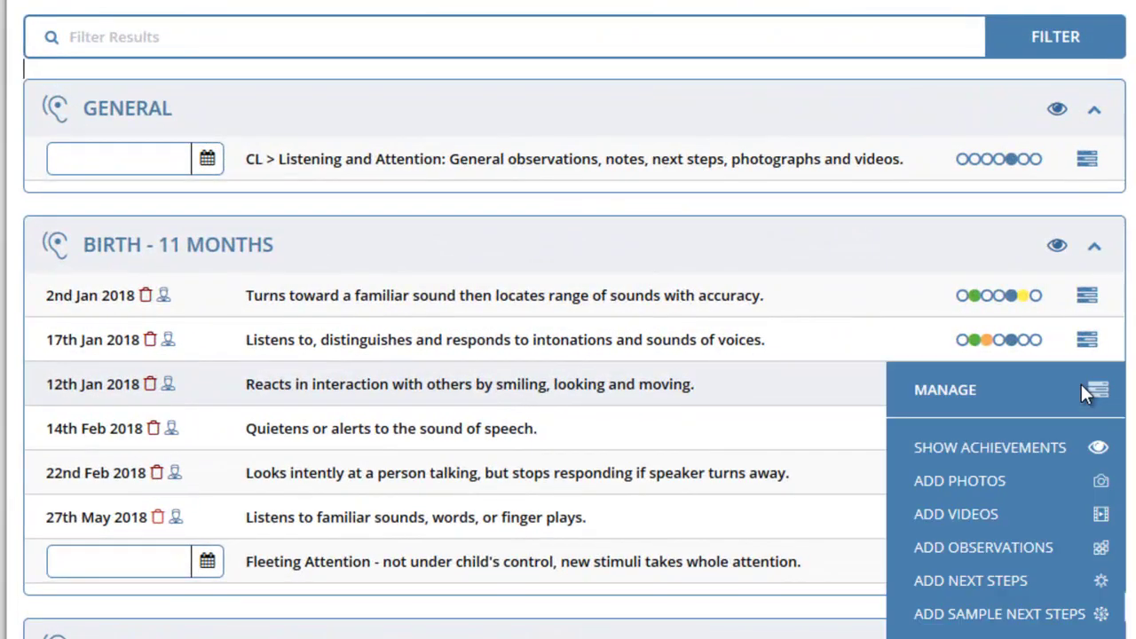
left_click(1012, 449)
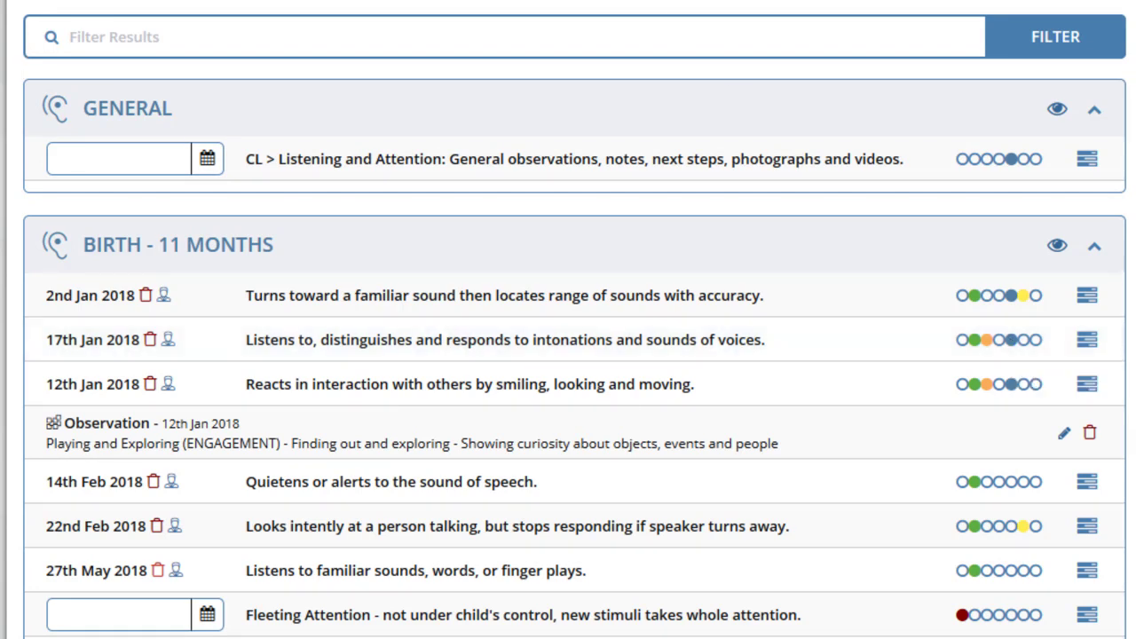
left_click(609, 2)
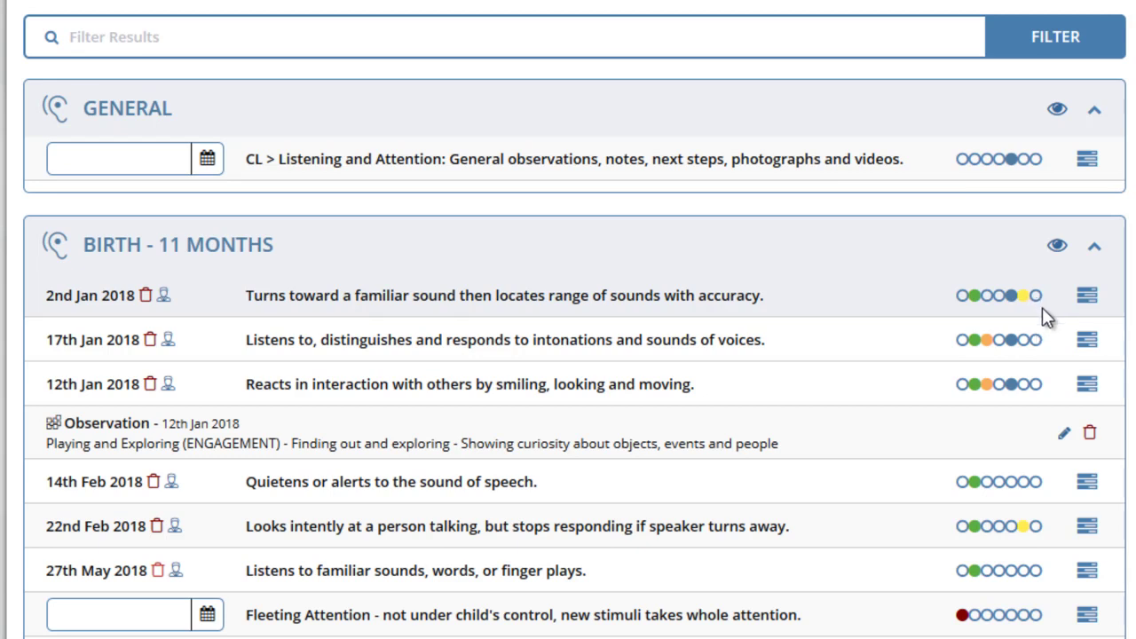
Toggle the Birth – 11 Months linked observations on and off twice, leaving them hidden.
left_click(1057, 246)
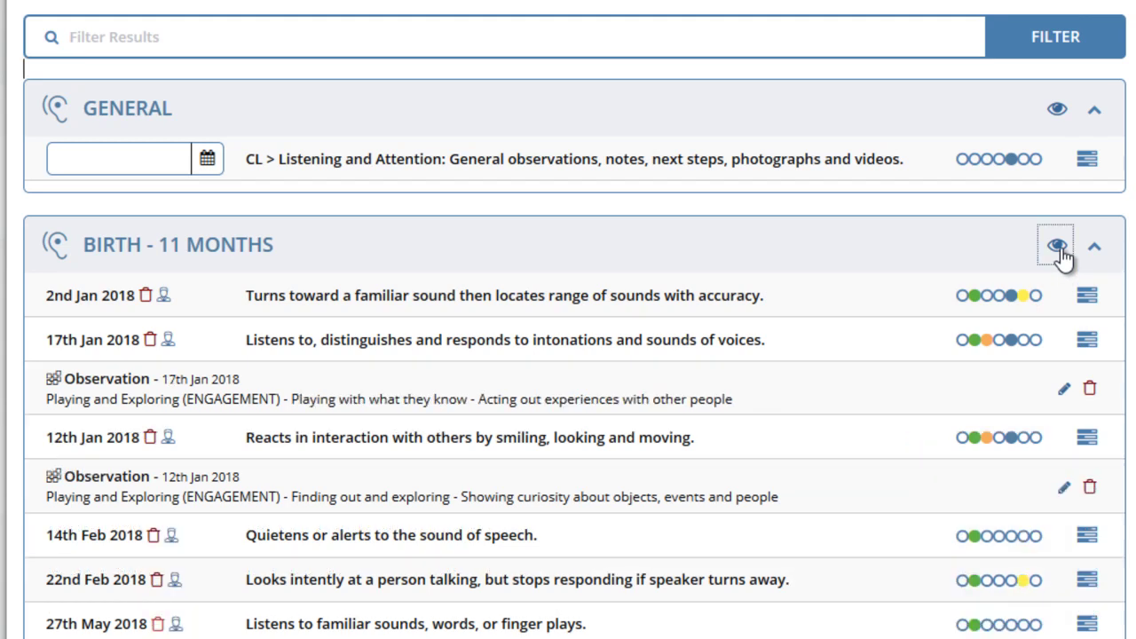
left_click(1057, 245)
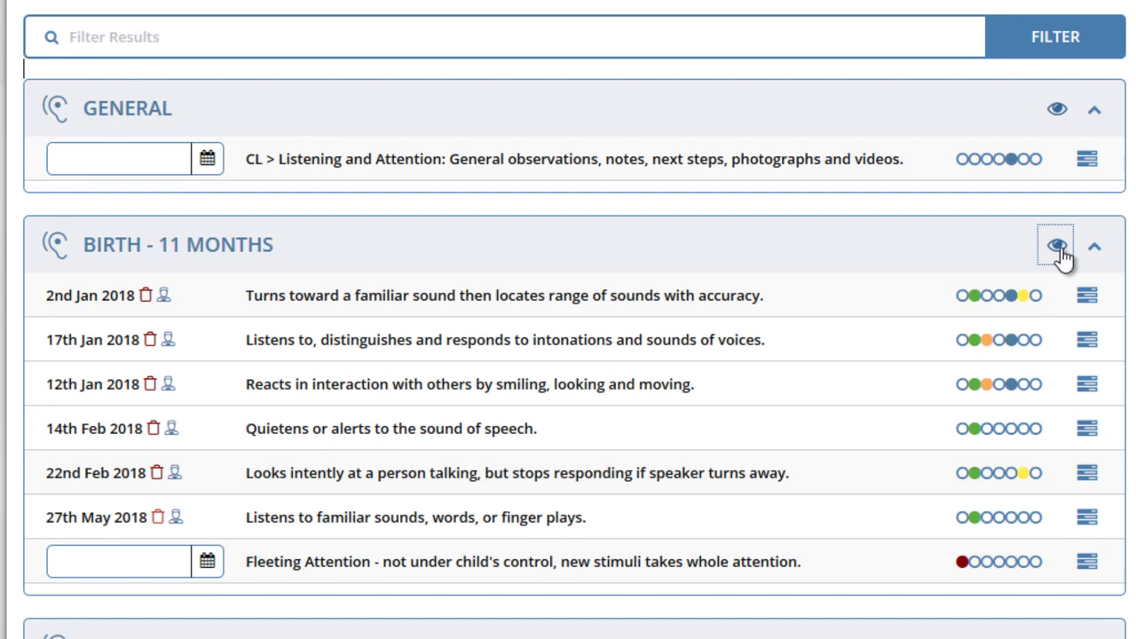
left_click(1057, 246)
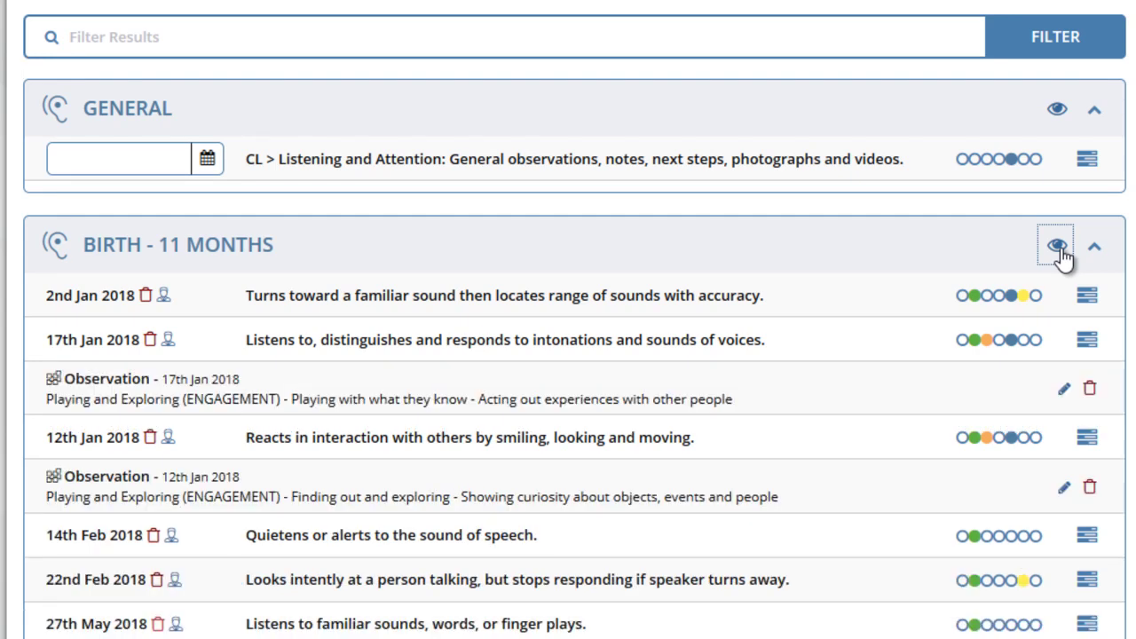
left_click(1057, 246)
Open the Manage options for the 2nd Jan outcome.
left_click(998, 257)
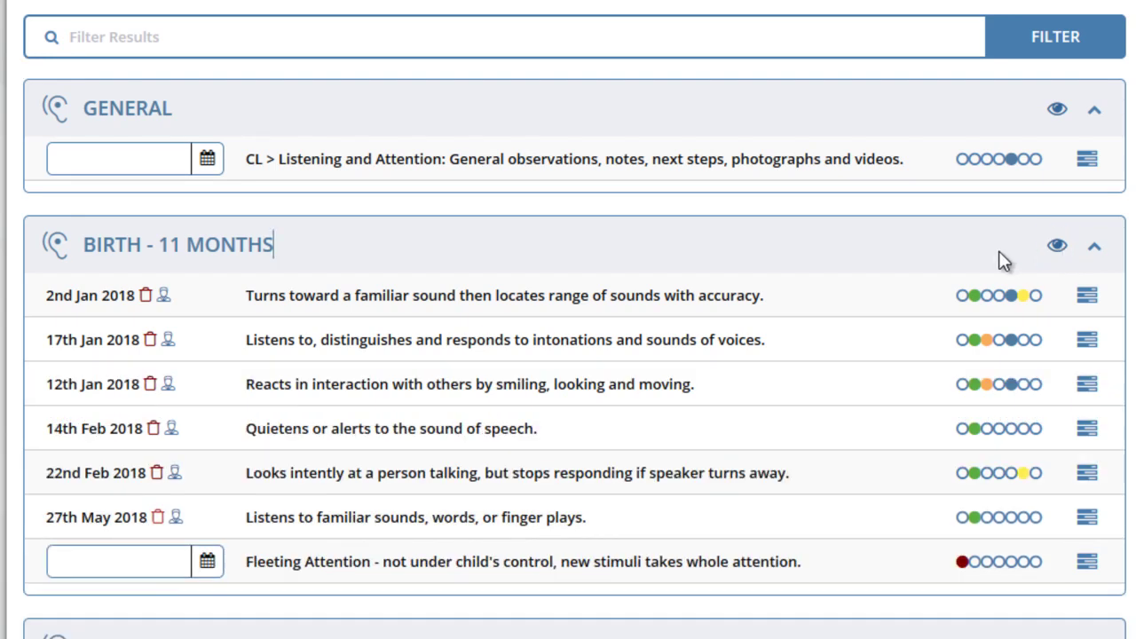
left_click(1088, 298)
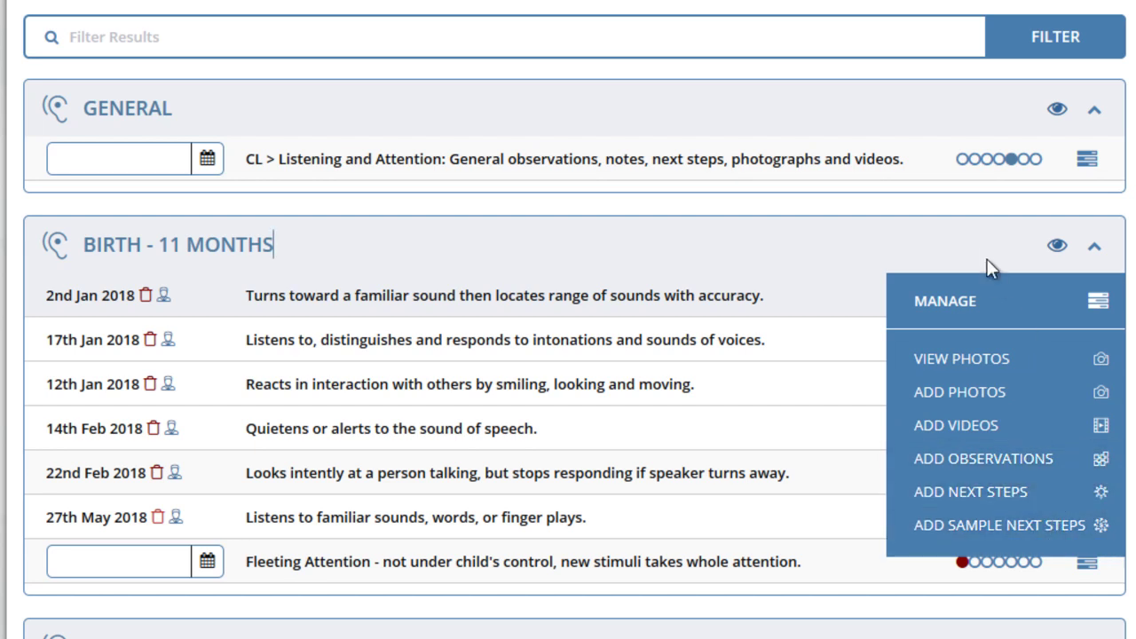
scroll(873, 341, "up", 2)
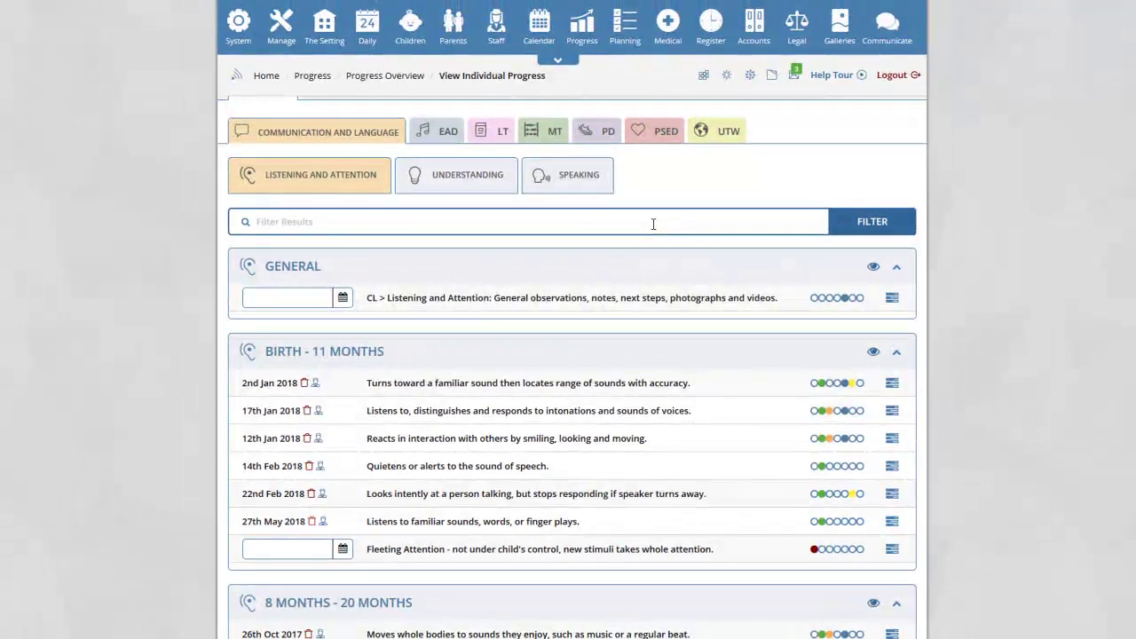
Filter outcomes by 'turns' instead of 'looks' and check the Understanding and Speaking aspects.
type("looks")
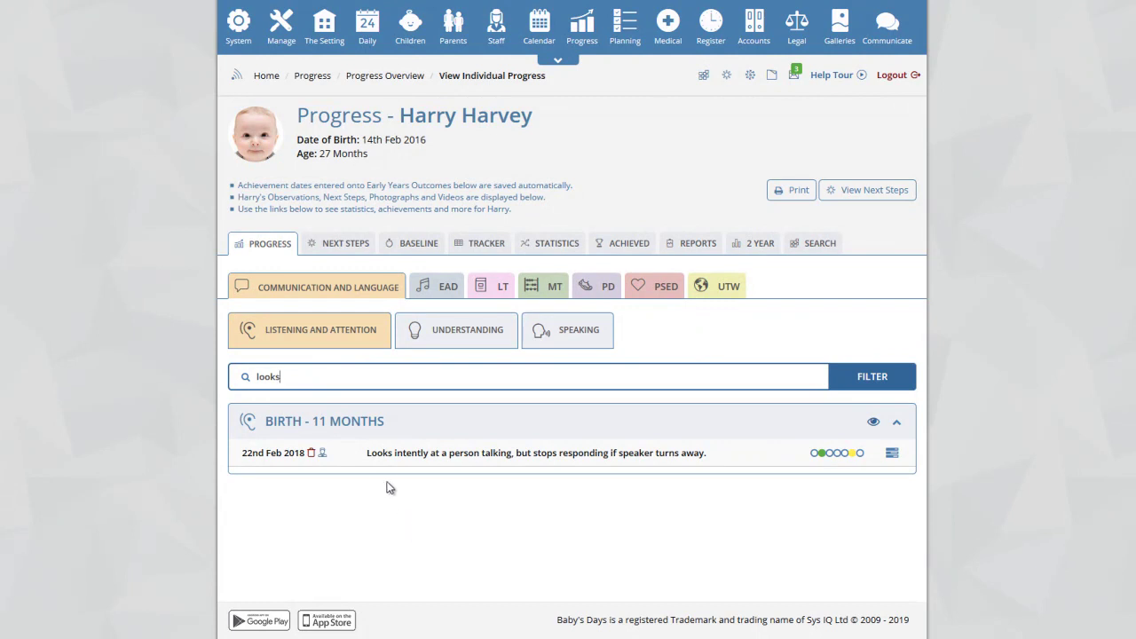
left_click(320, 385)
key("BackSpace")
key("BackSpace")
key("BackSpace")
key("BackSpace")
key("BackSpace")
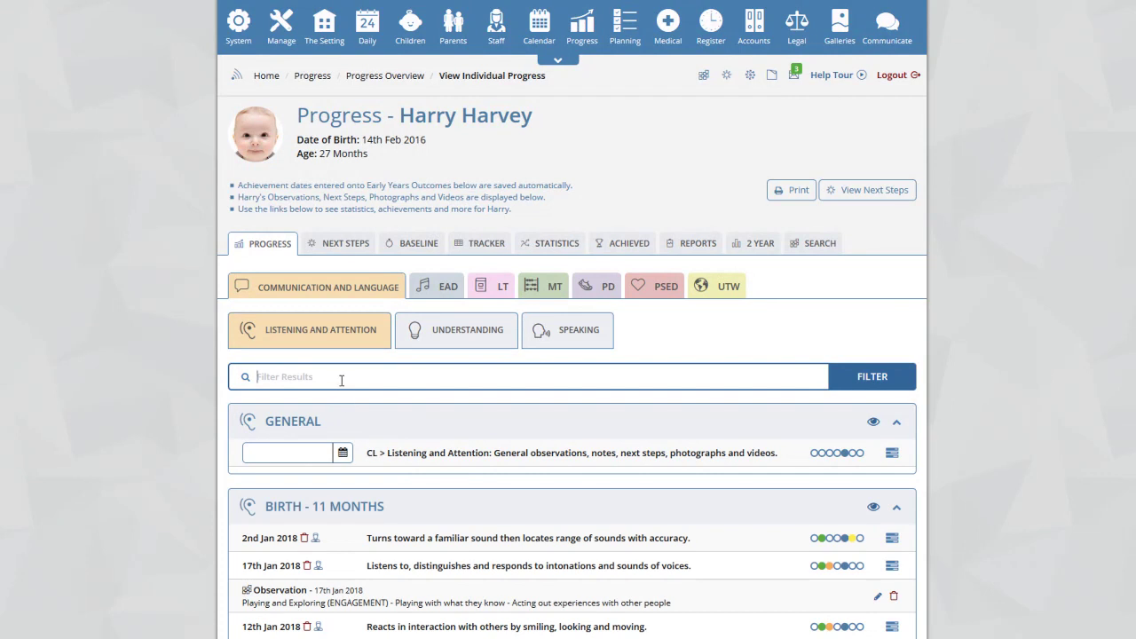
type("turns")
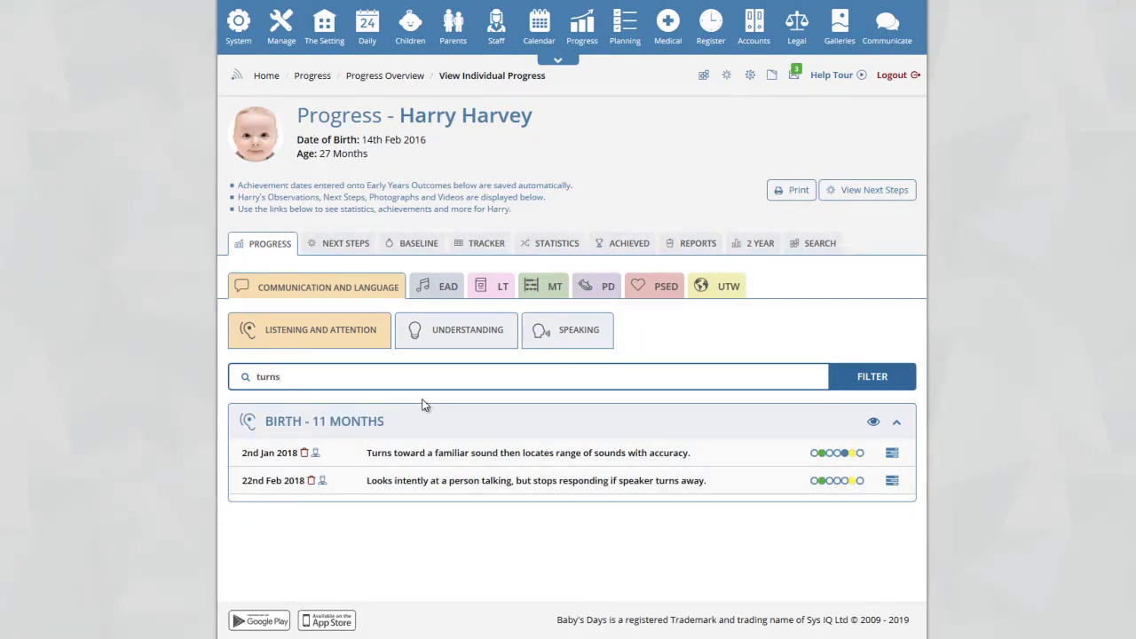
left_click(460, 332)
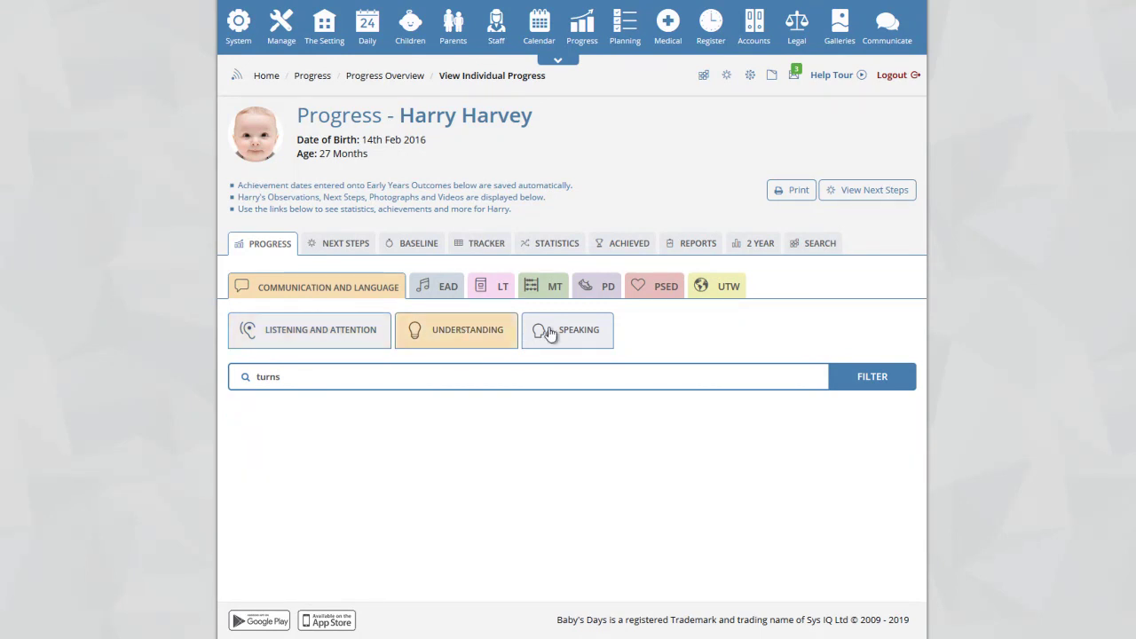
left_click(549, 332)
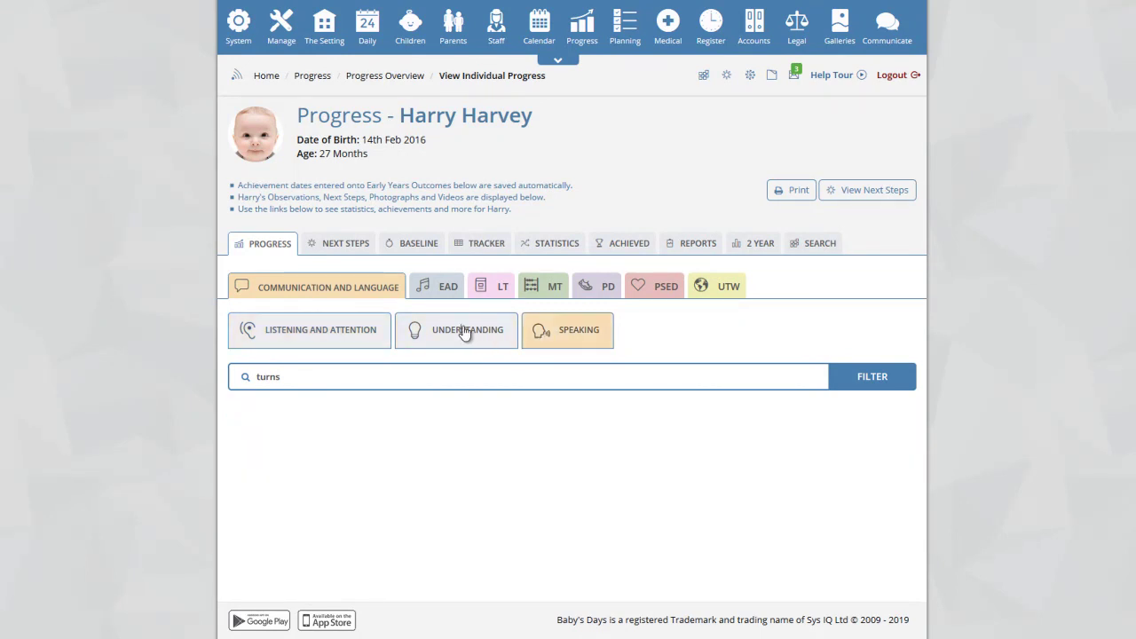